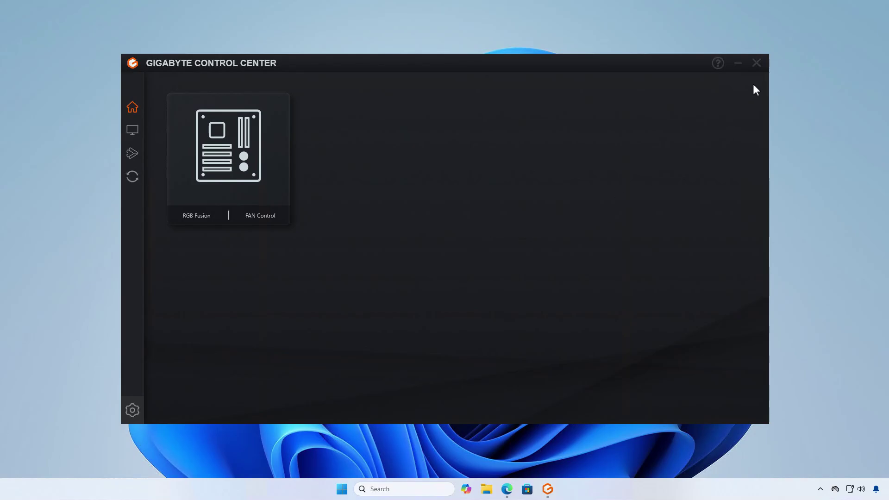
# Close the GIGABYTE Control Center window from its title bar
pyautogui.click(757, 64)
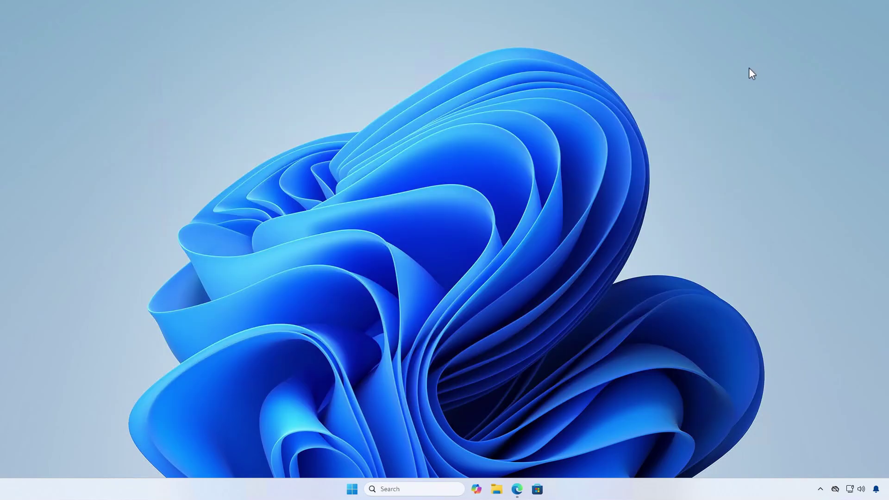
# Open Installed apps in Settings and filter the list by 'giga'
pyautogui.rightClick(352, 490)
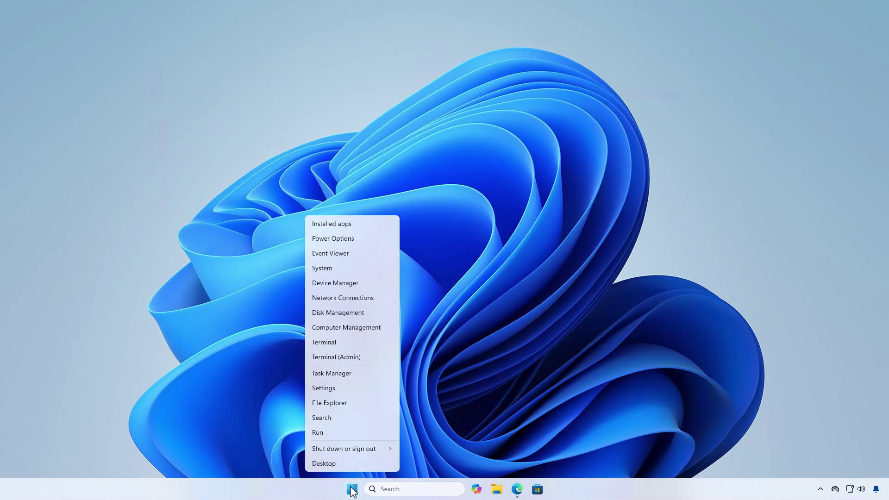
pyautogui.click(362, 227)
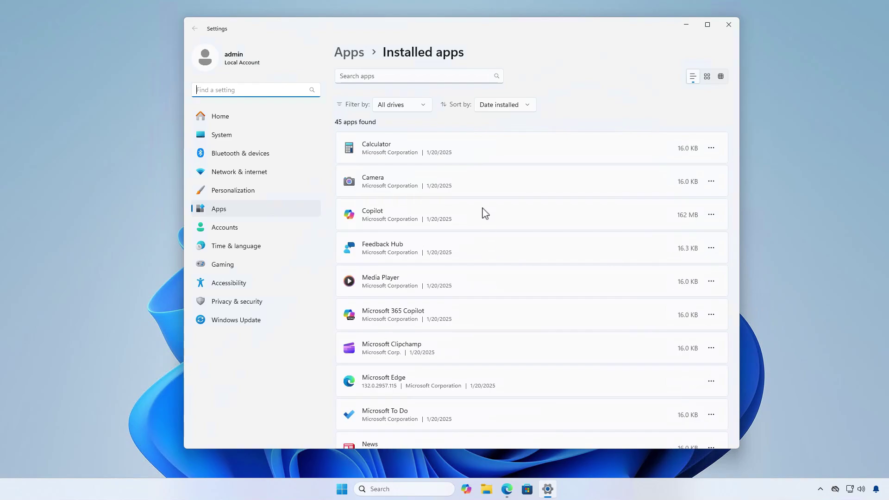
pyautogui.click(442, 77)
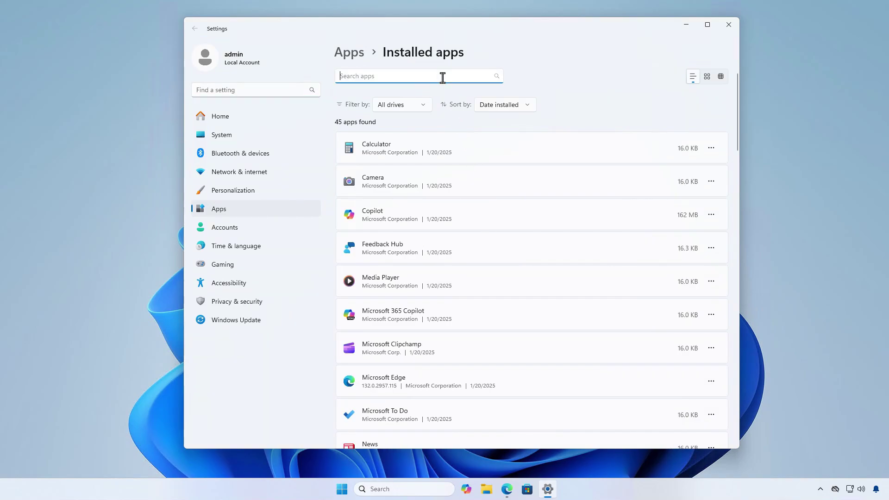
pyautogui.write('giga')
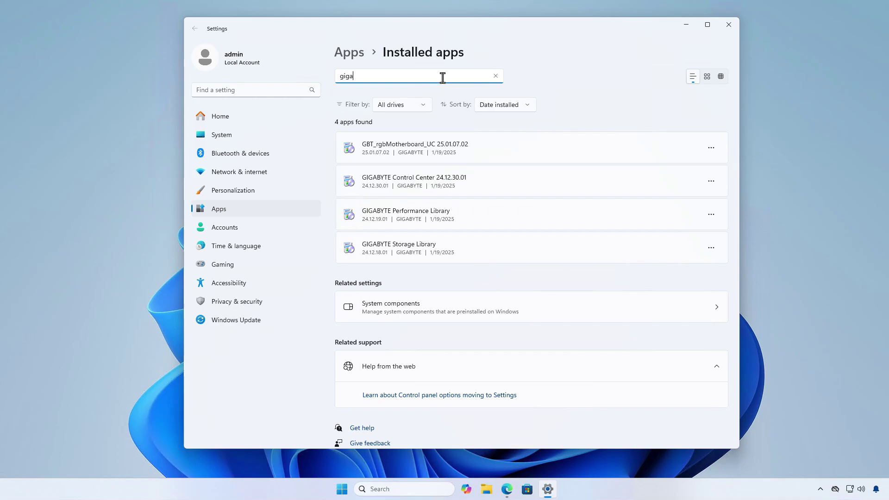
# Uninstall GBT_rgbMotherboard_UC, approving the prompts and dismissing the success message
pyautogui.click(711, 150)
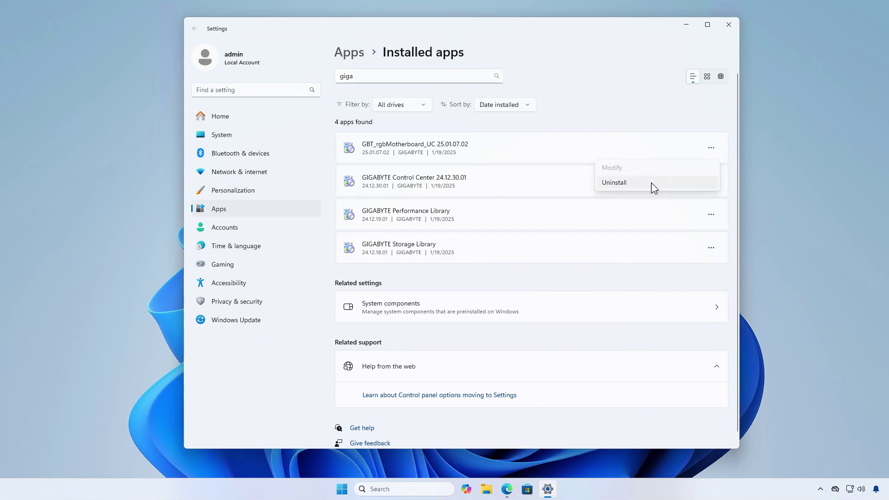
pyautogui.click(655, 186)
pyautogui.click(688, 200)
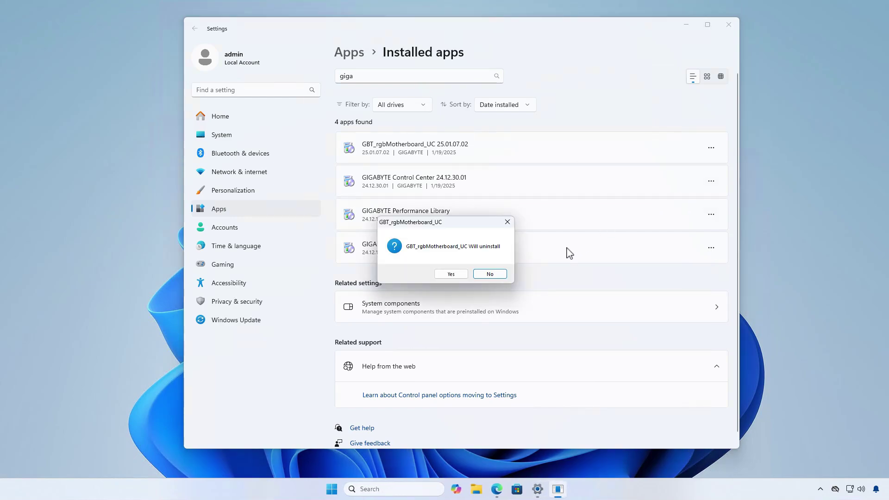
pyautogui.click(455, 278)
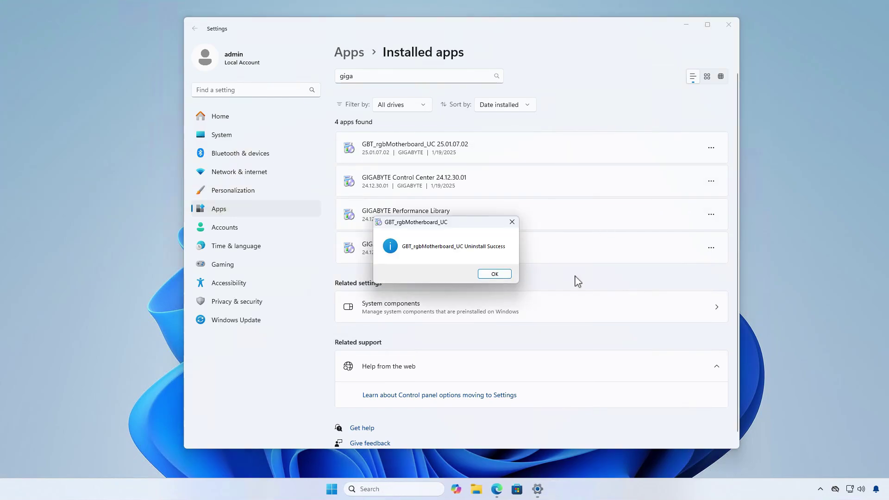
pyautogui.click(507, 275)
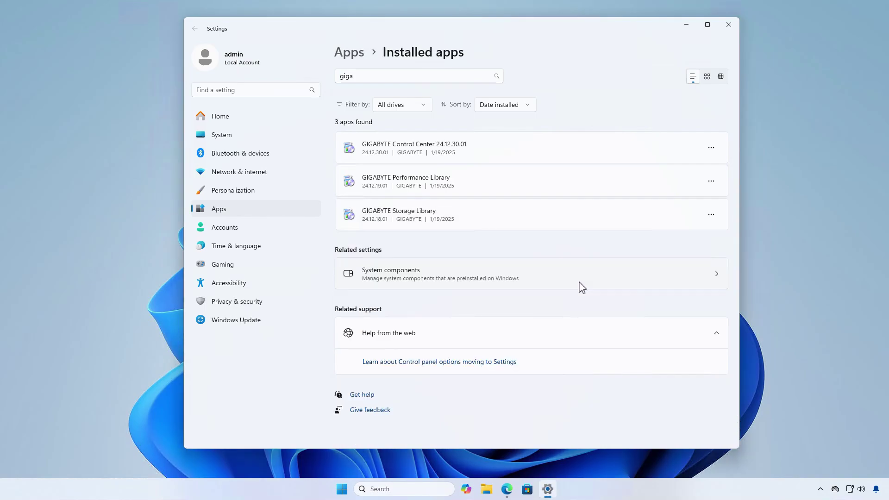
# Close Settings and open Control Panel's Uninstall a program list via search 'control'
pyautogui.click(728, 25)
pyautogui.click(423, 489)
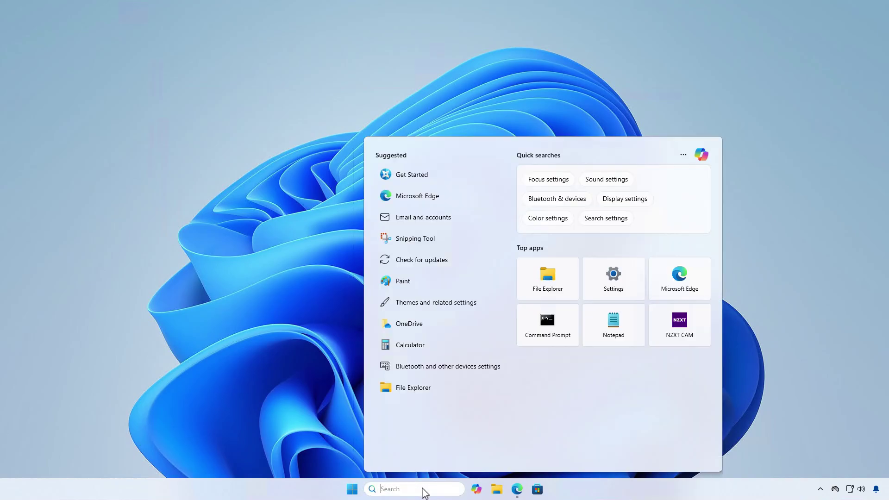
pyautogui.write('control')
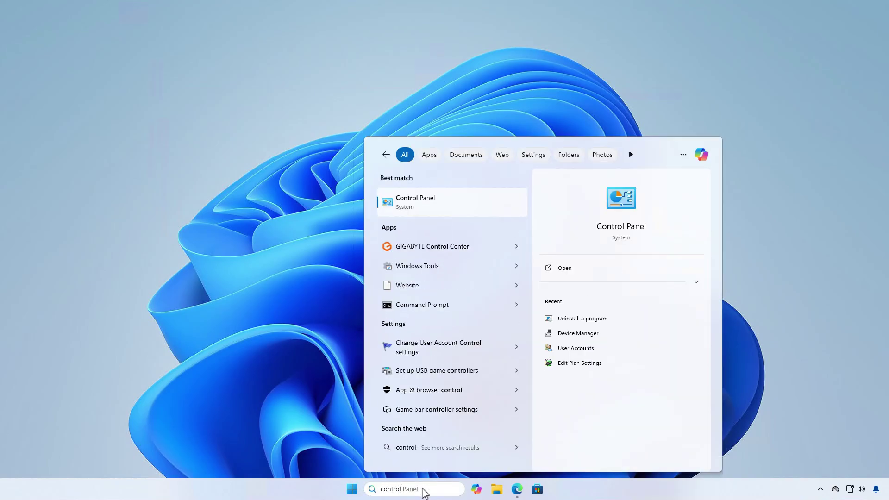
pyautogui.click(474, 209)
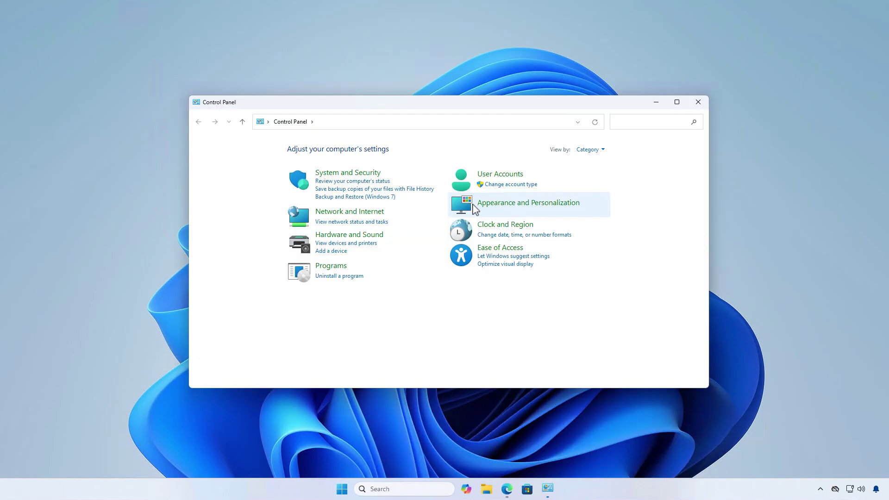
pyautogui.click(362, 277)
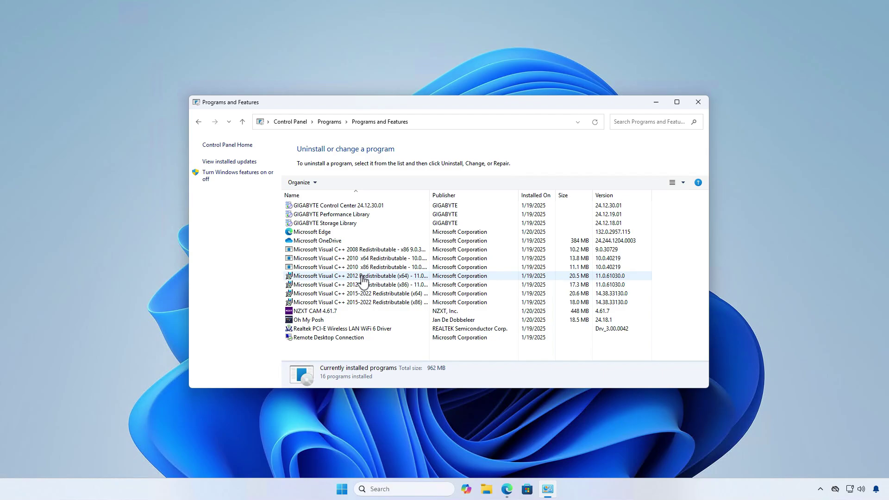
# Uninstall GIGABYTE Control Center, approving removal of the Storage and Performance Library components
pyautogui.click(393, 207)
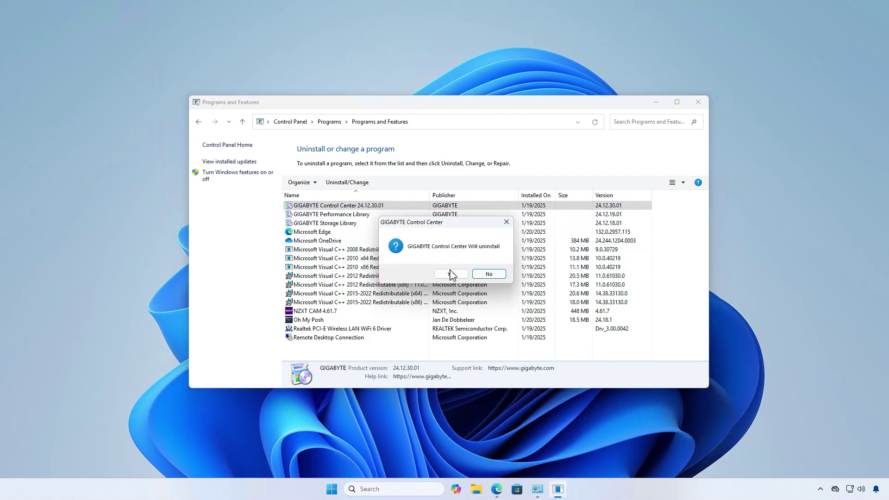
pyautogui.click(452, 274)
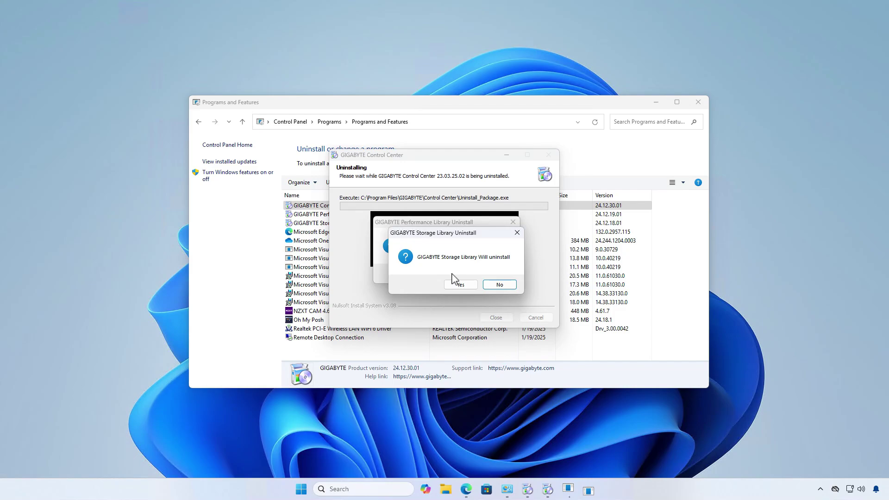
pyautogui.click(461, 284)
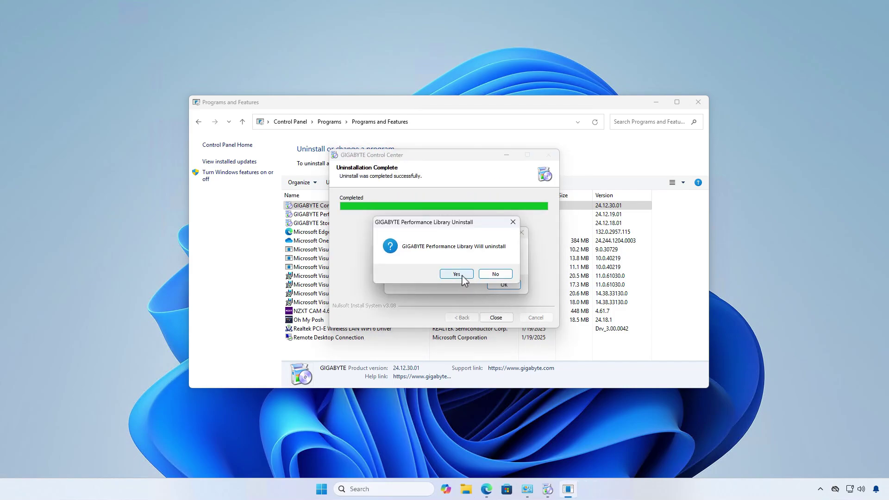
pyautogui.click(462, 276)
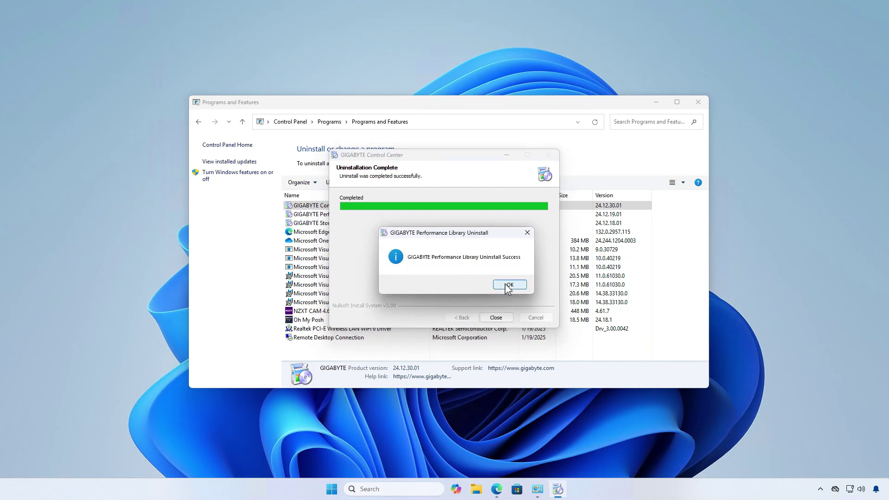
pyautogui.click(508, 285)
# Clear the leftover GIGABYTE Performance Library and Storage Library entries from Programs and Features
pyautogui.click(505, 284)
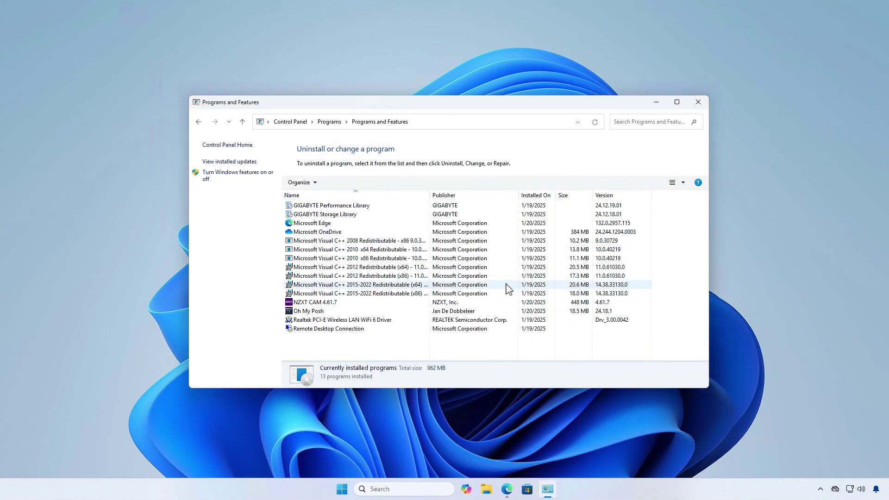
pyautogui.doubleClick(376, 207)
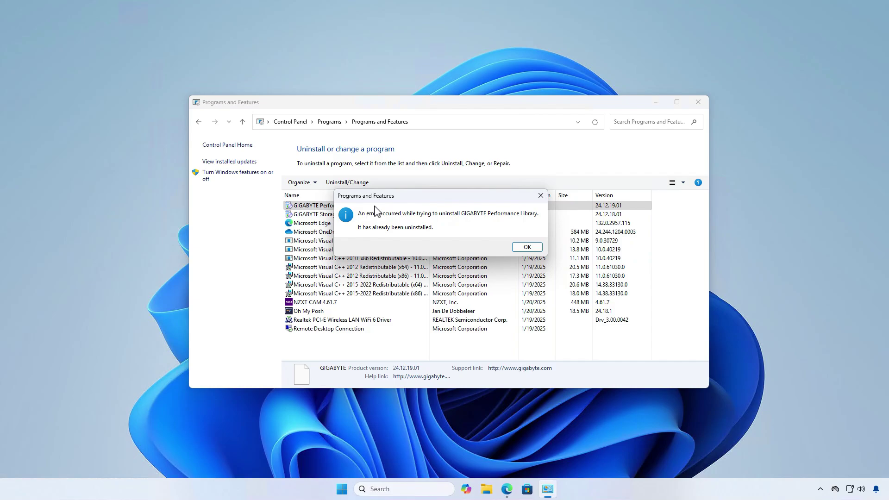
pyautogui.click(522, 248)
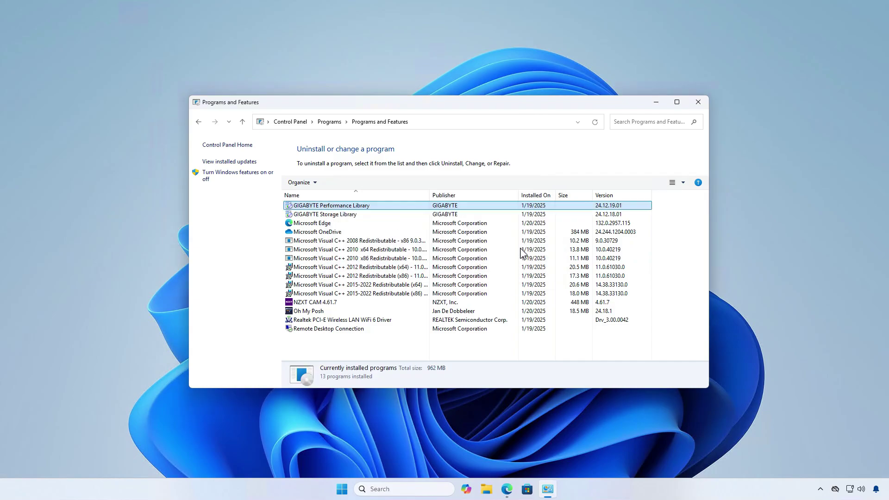
pyautogui.doubleClick(360, 206)
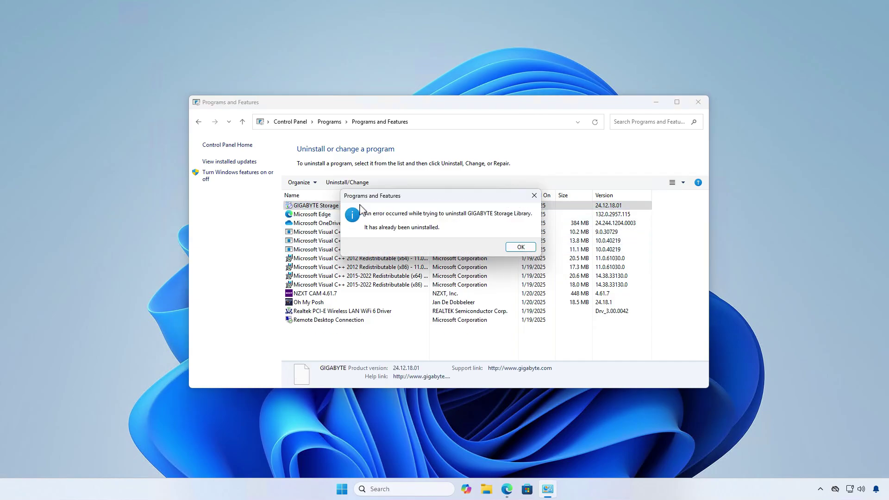
pyautogui.click(521, 247)
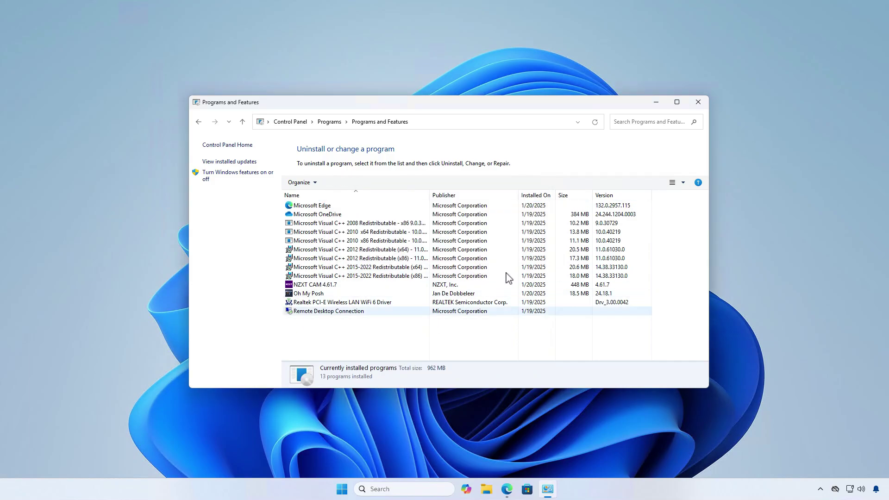
# Close Programs and Features and browse File Explorer to C:\Program Files\Gigabyte
pyautogui.click(699, 101)
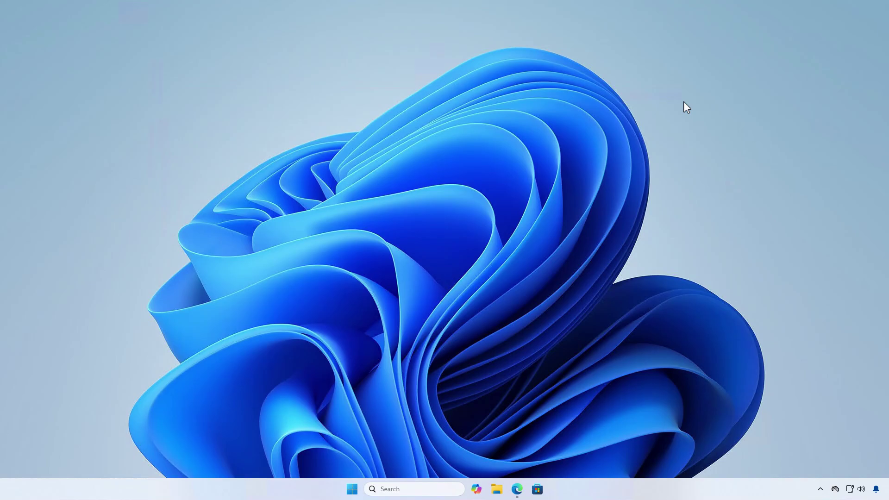
pyautogui.click(497, 489)
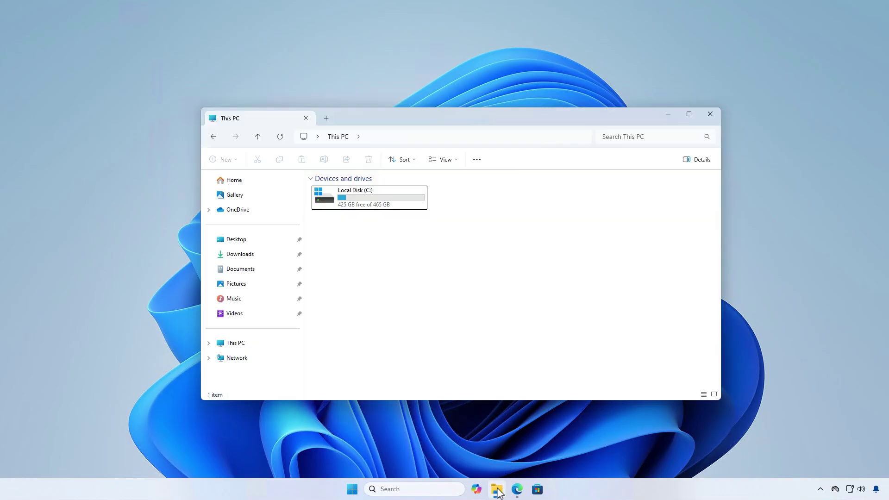
pyautogui.doubleClick(407, 203)
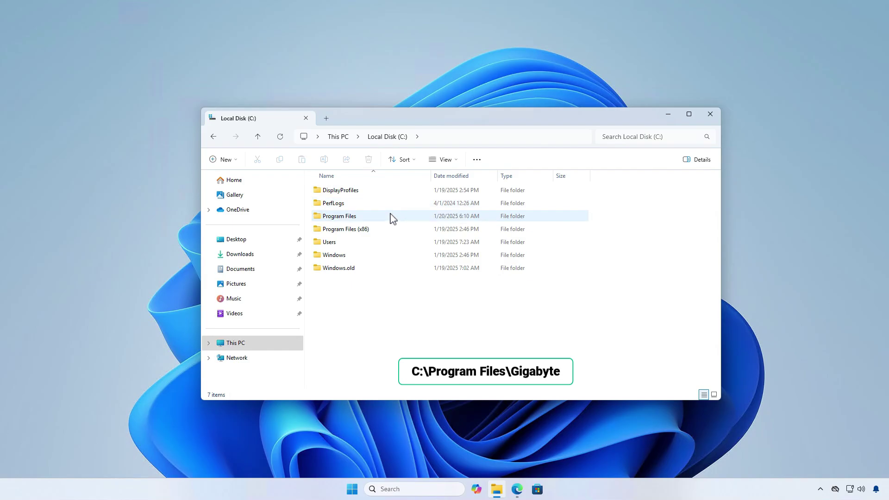
pyautogui.doubleClick(389, 216)
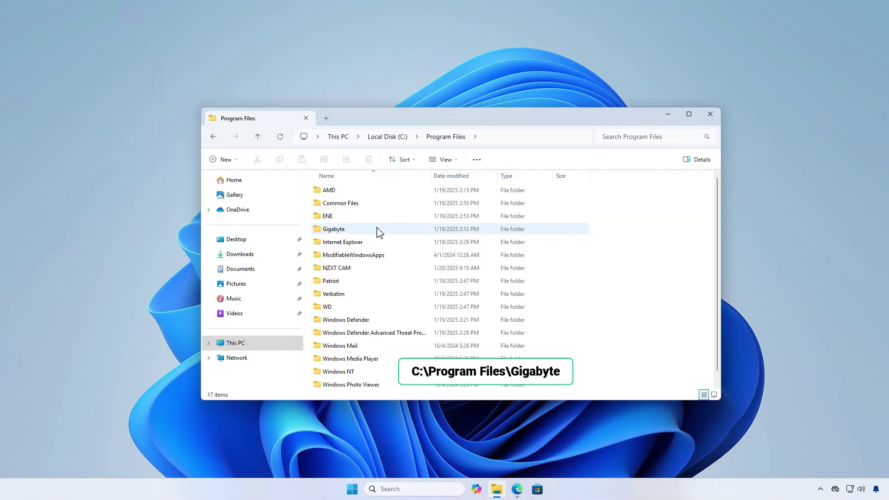
pyautogui.doubleClick(378, 230)
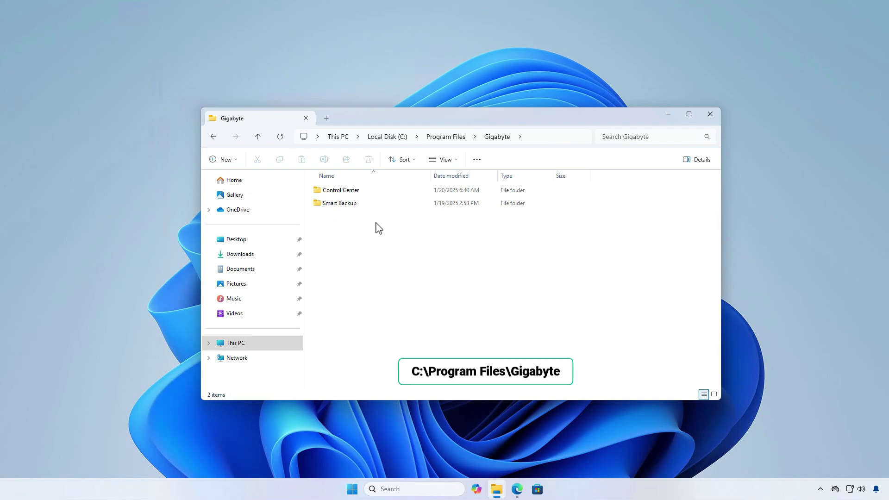
# Delete the Control Center and Smart Backup folders, approving each with administrator permission
pyautogui.click(372, 197)
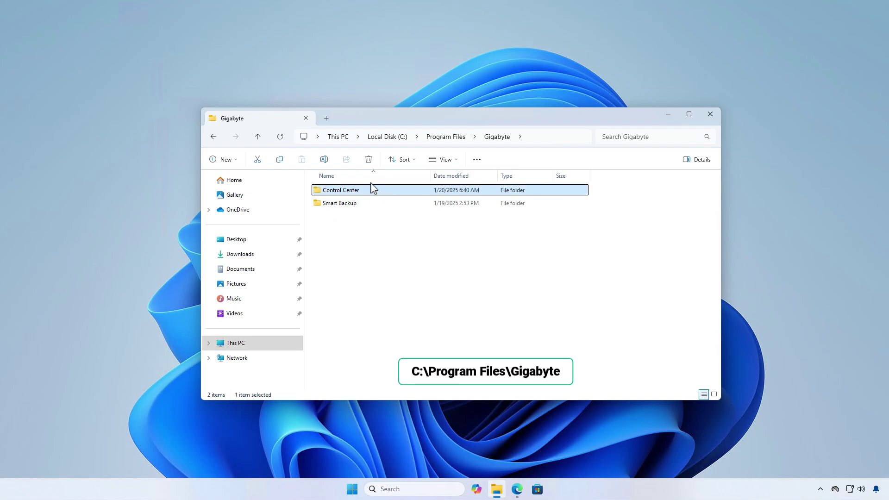
pyautogui.click(370, 160)
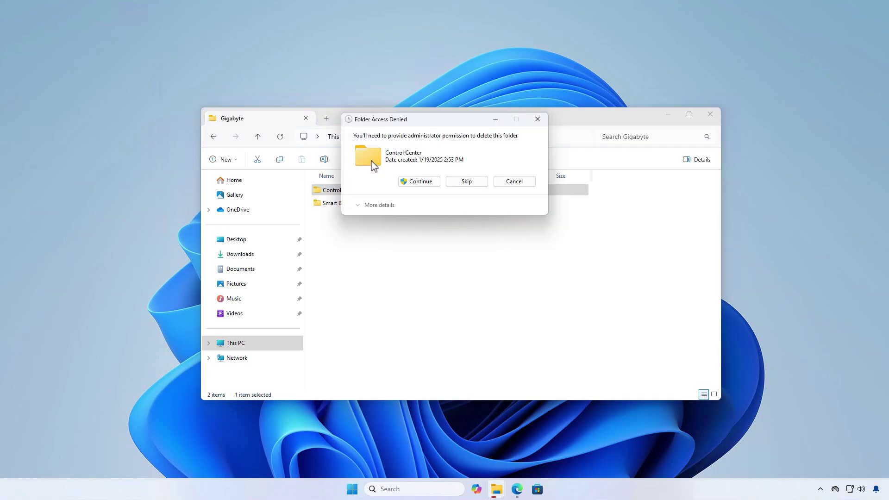
pyautogui.click(422, 182)
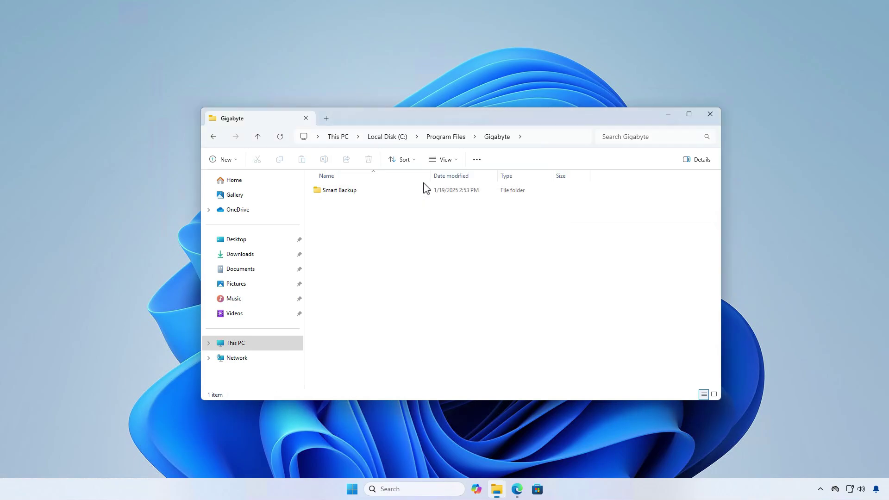
pyautogui.click(376, 192)
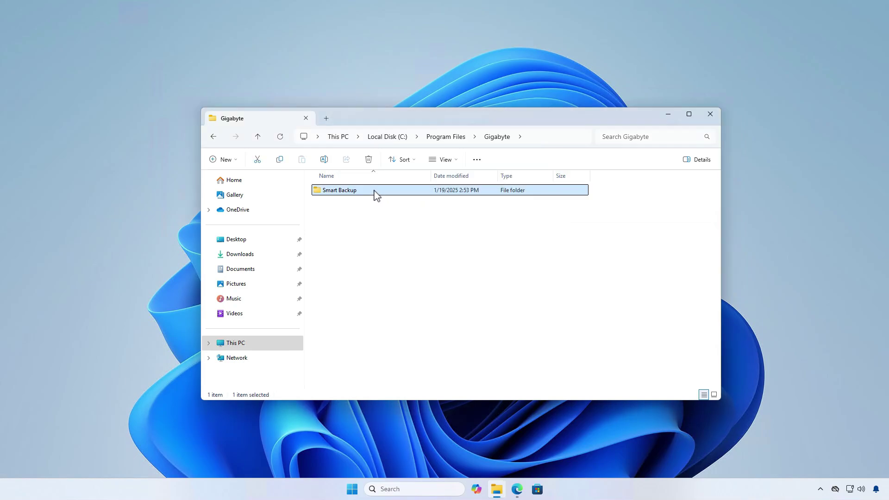
pyautogui.click(369, 160)
pyautogui.click(423, 183)
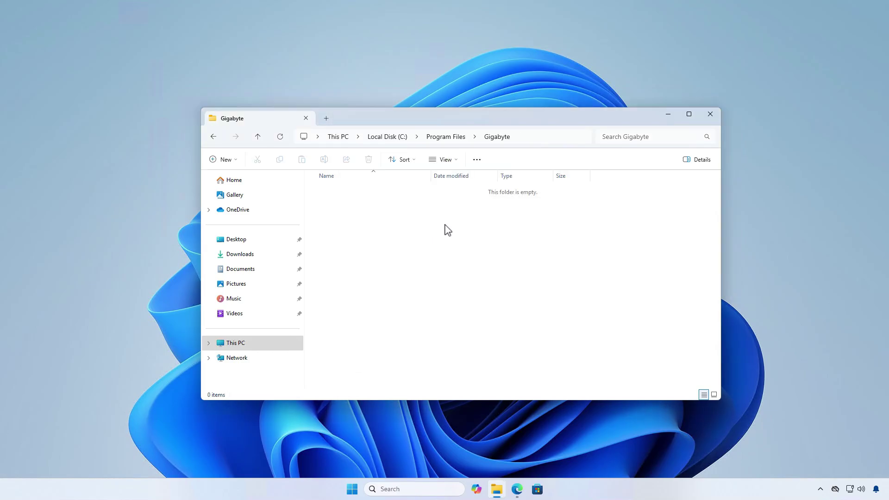
# Close File Explorer and restart the PC from the Start menu power options
pyautogui.click(710, 114)
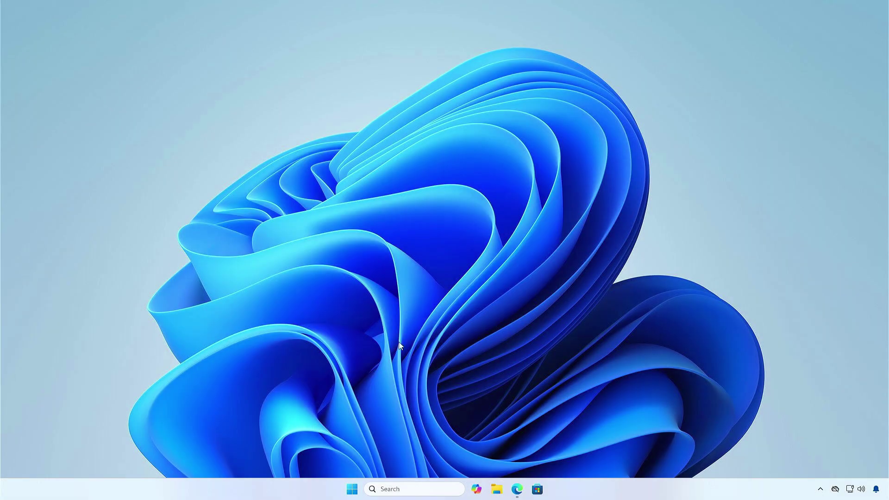
pyautogui.click(352, 491)
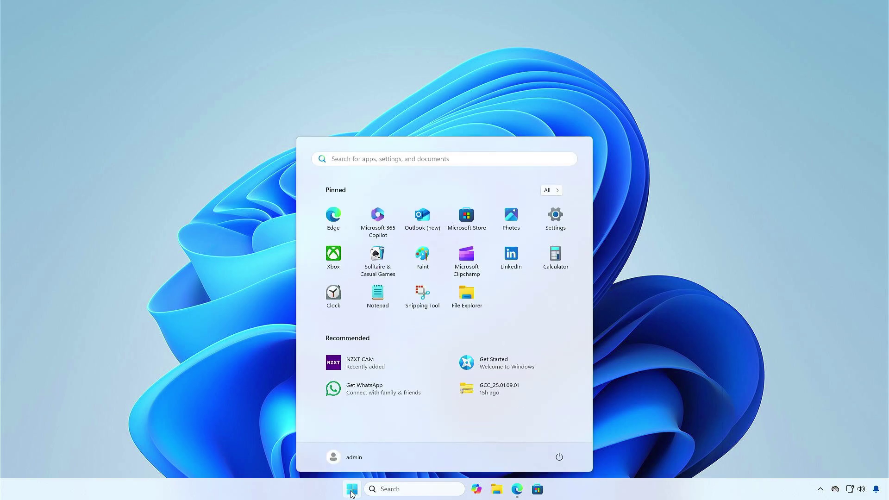
pyautogui.click(560, 459)
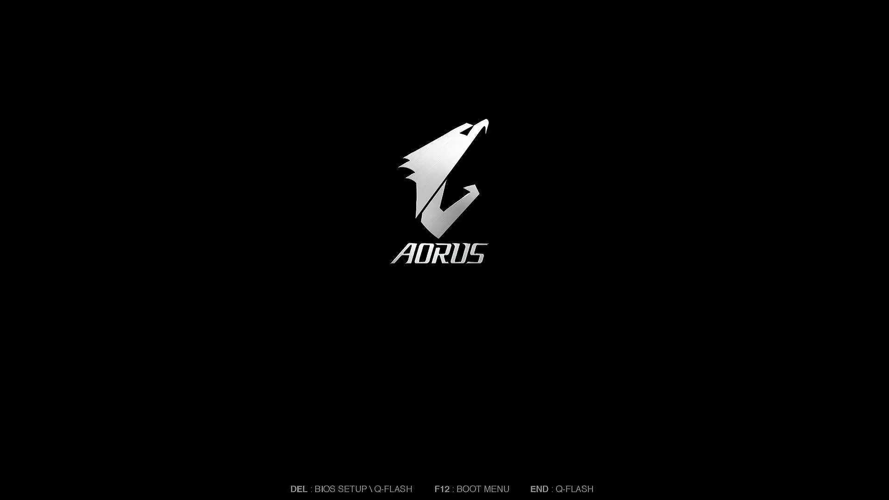
# In BIOS Advanced Mode, set Settings > IO Ports > APP Center Download & Install to Disabled
pyautogui.press('Delete')
pyautogui.click(785, 324)
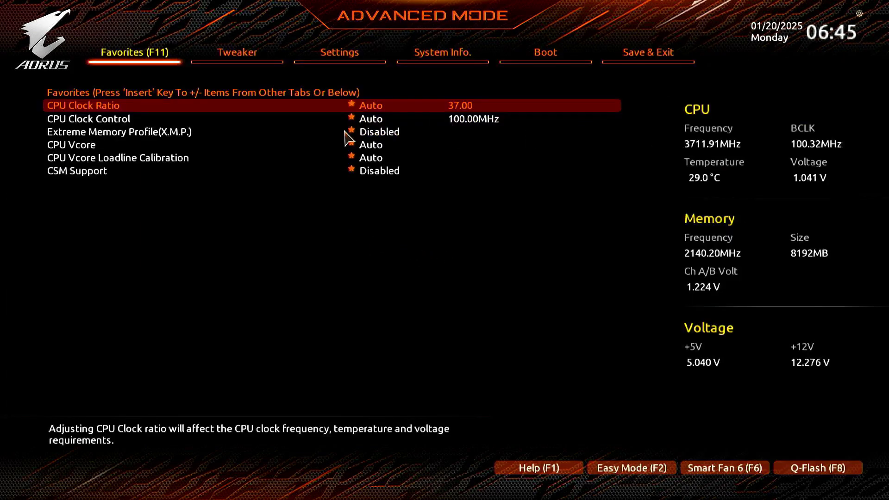
pyautogui.click(345, 65)
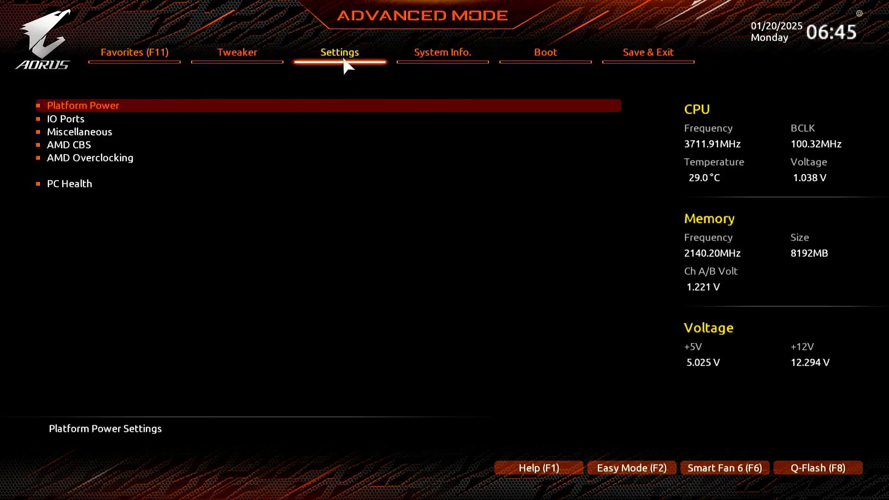
pyautogui.click(173, 120)
pyautogui.click(172, 120)
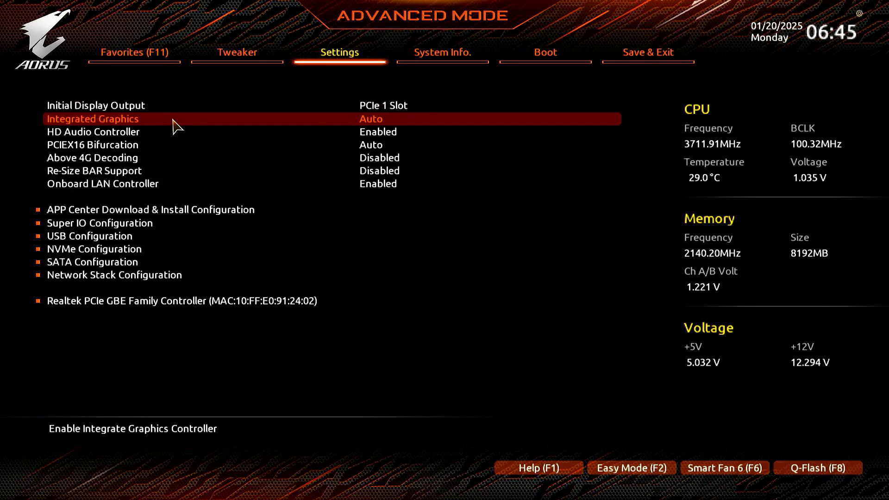
pyautogui.click(255, 210)
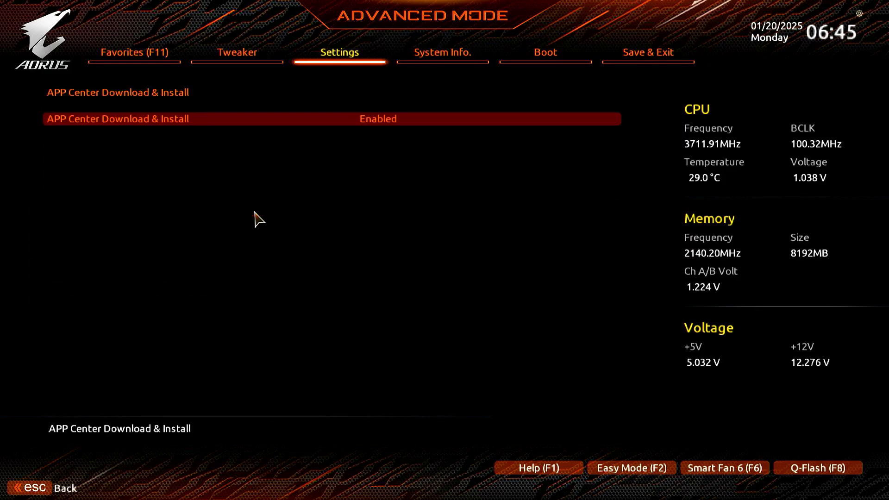
pyautogui.click(253, 121)
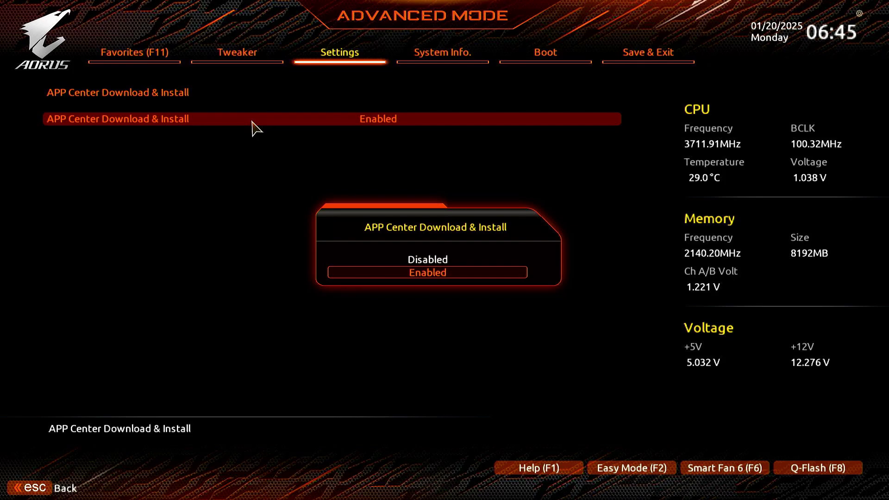
pyautogui.click(443, 258)
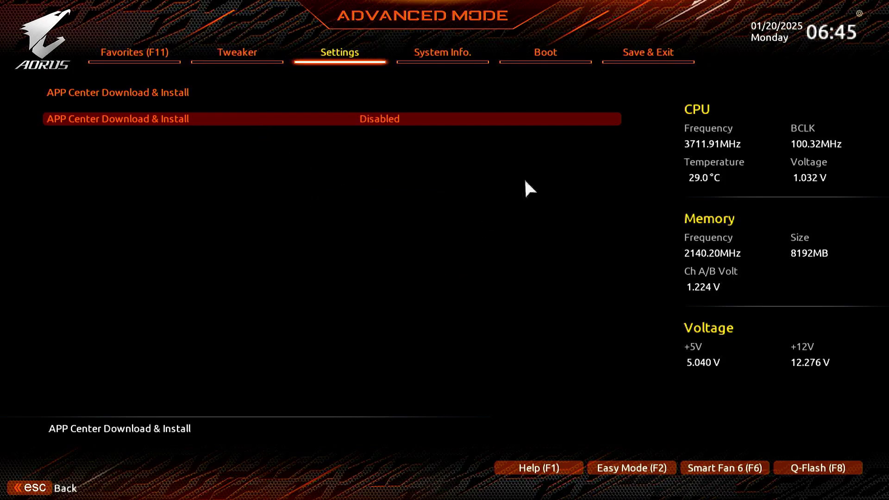
# Save the BIOS configuration and exit setup, resetting back to Windows
pyautogui.click(633, 62)
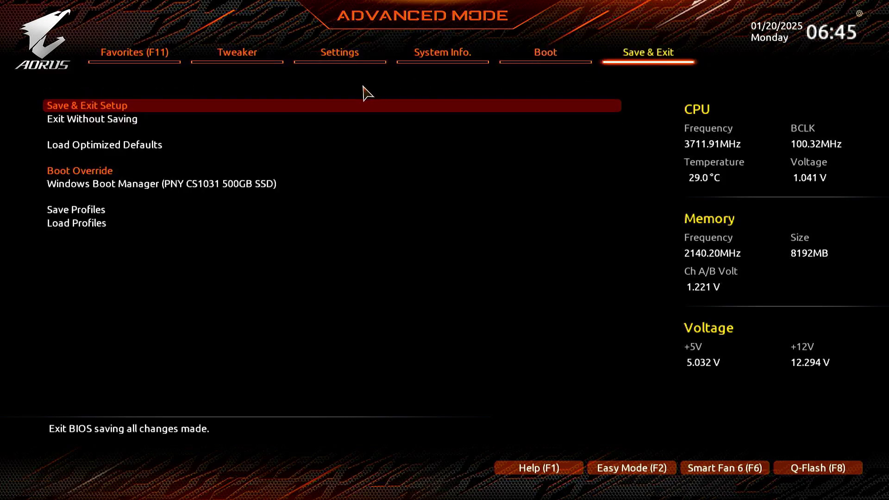
pyautogui.click(302, 112)
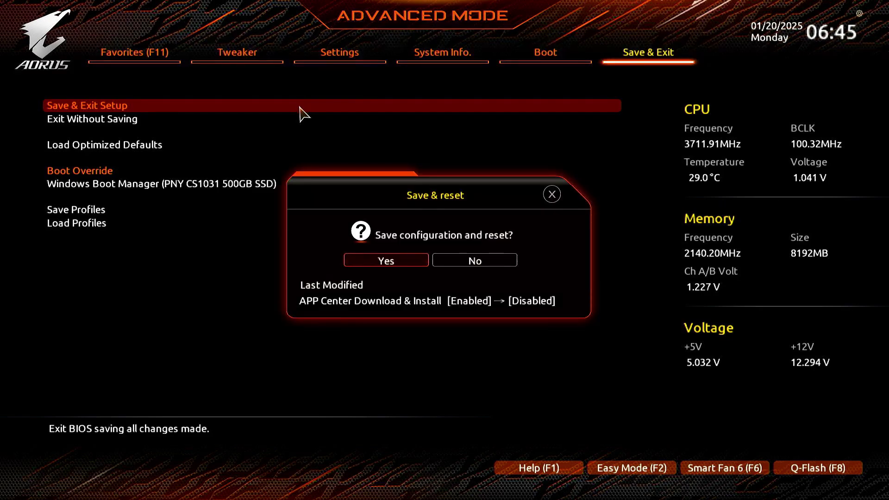
pyautogui.click(401, 260)
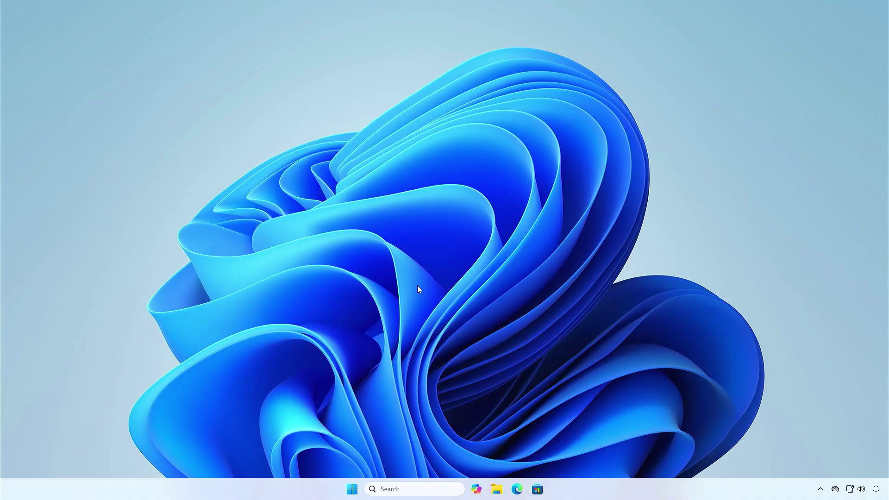
# Open Task Manager, filter processes by 'giga', and bring up GIGABYTE Update Service's actions
pyautogui.rightClick(324, 494)
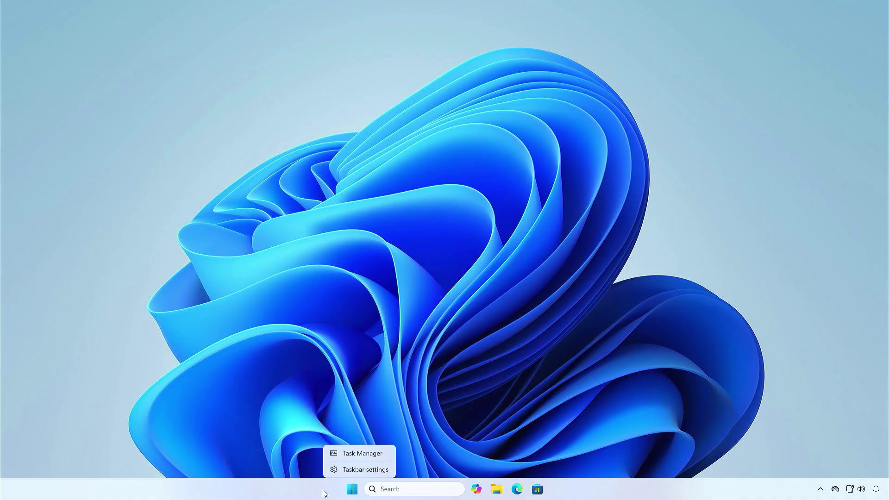
pyautogui.click(377, 455)
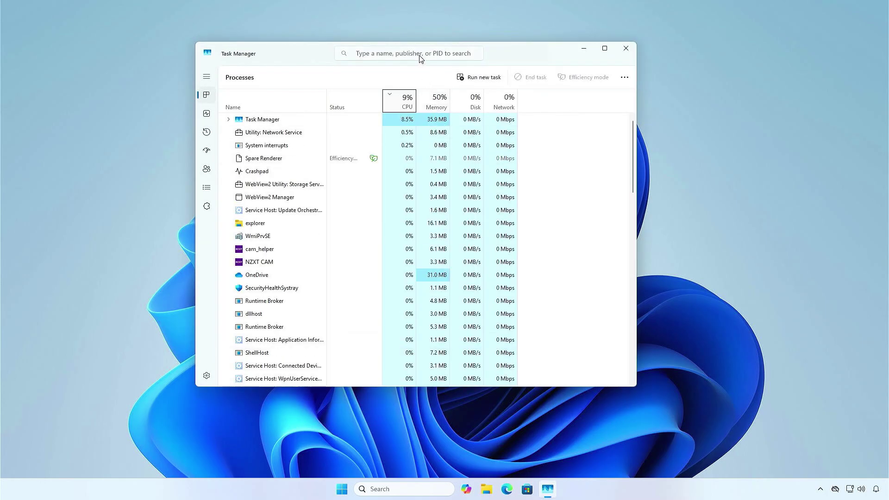
pyautogui.click(421, 54)
pyautogui.write('gig')
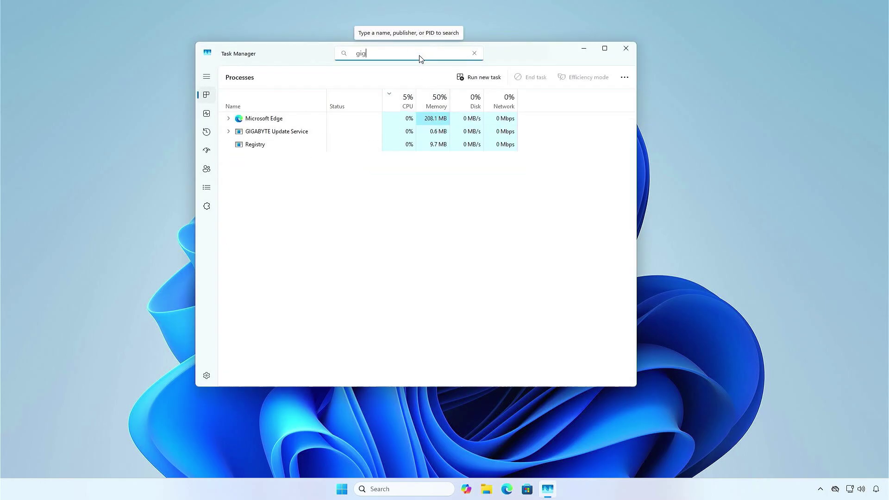
pyautogui.write('a')
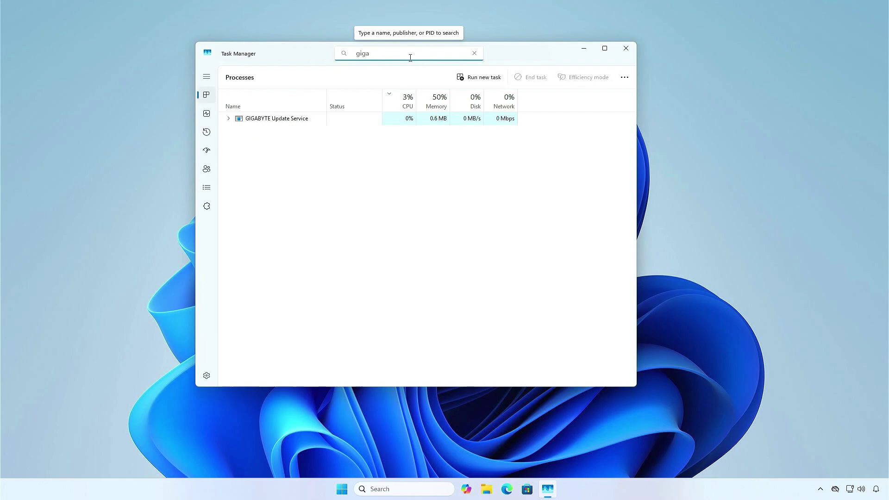
pyautogui.click(308, 122)
pyautogui.rightClick(308, 122)
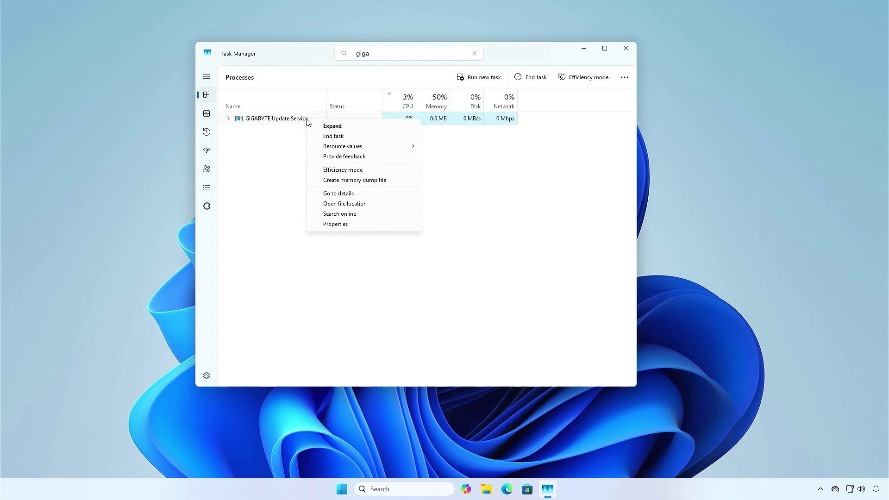
# Open GIGABYTE Update Service's System32 file location, then end the process and minimize Task Manager
pyautogui.click(381, 203)
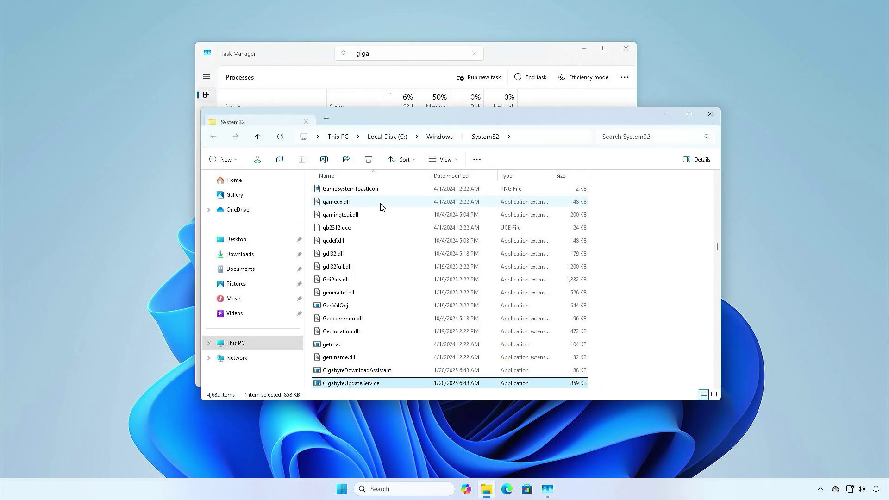
pyautogui.scroll(-3, 381, 207)
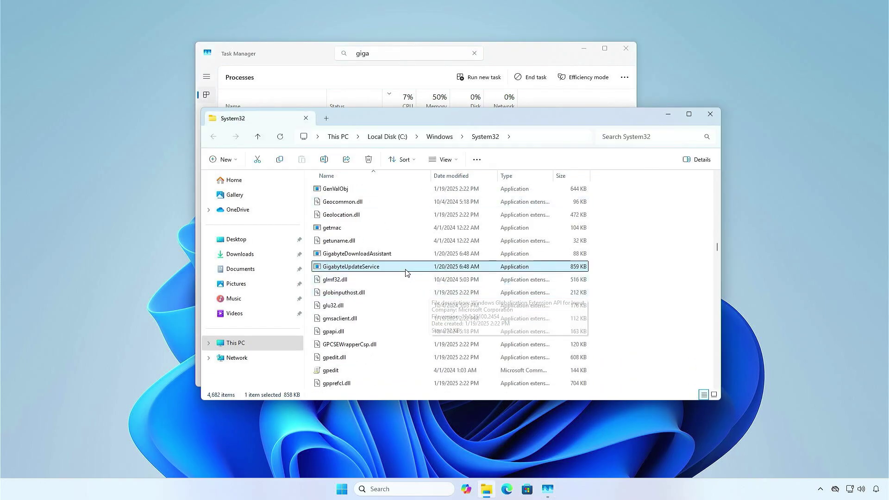
pyautogui.click(534, 58)
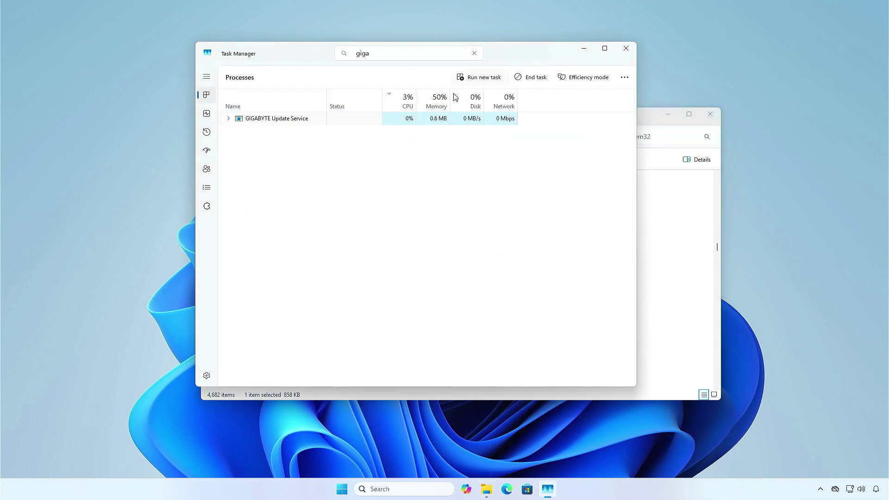
pyautogui.rightClick(306, 122)
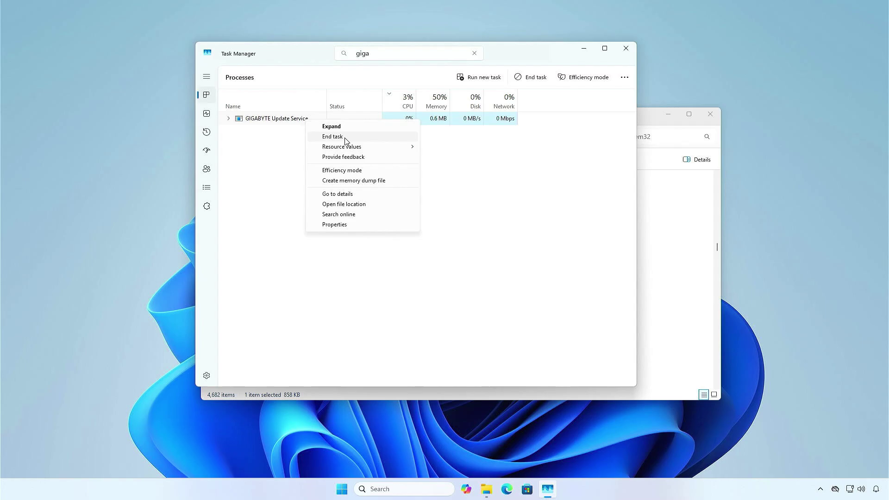
pyautogui.click(333, 137)
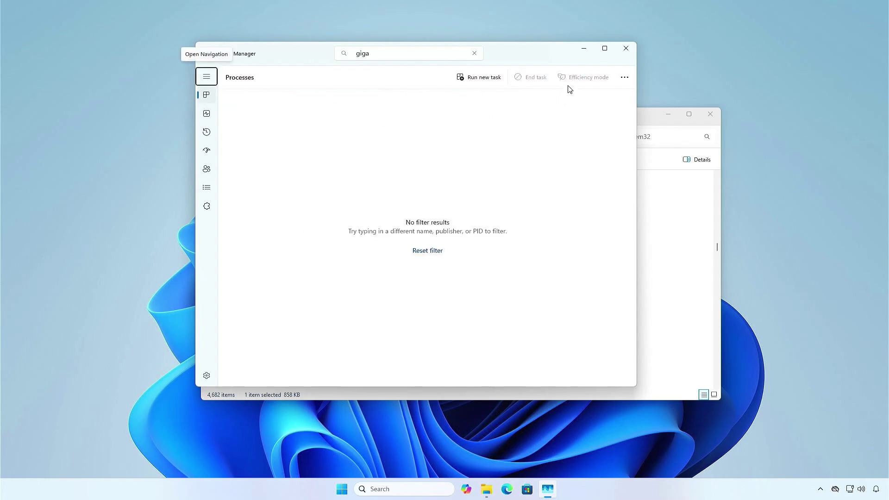
pyautogui.click(584, 49)
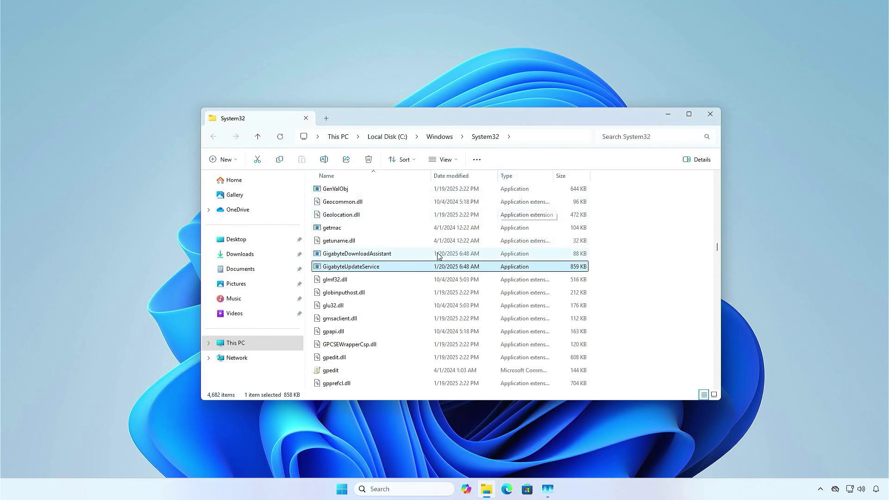
# Delete GigabyteDownloadAssistant and GigabyteUpdateService from System32, approving each as administrator
pyautogui.moveTo(616, 256); pyautogui.dragTo(424, 268)
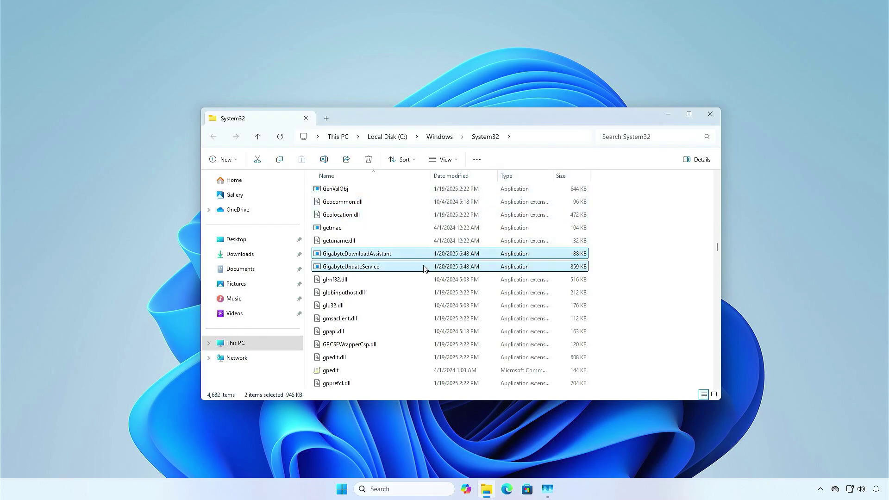
pyautogui.click(370, 160)
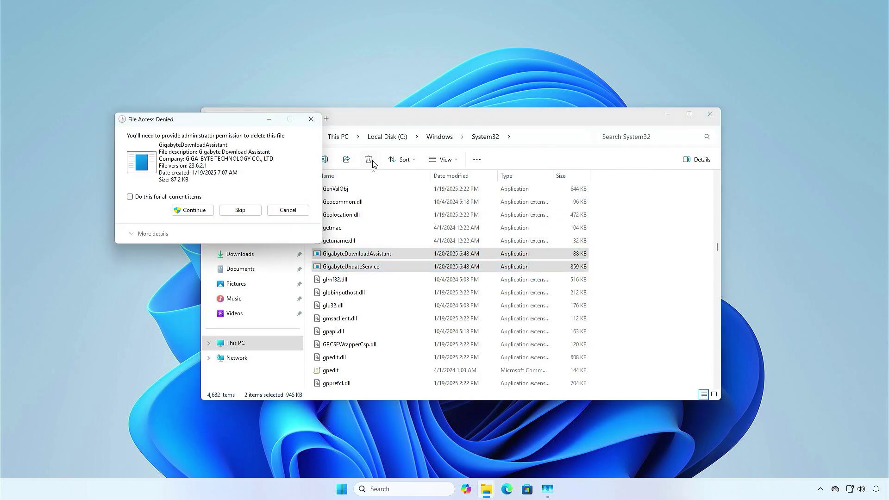
pyautogui.click(208, 212)
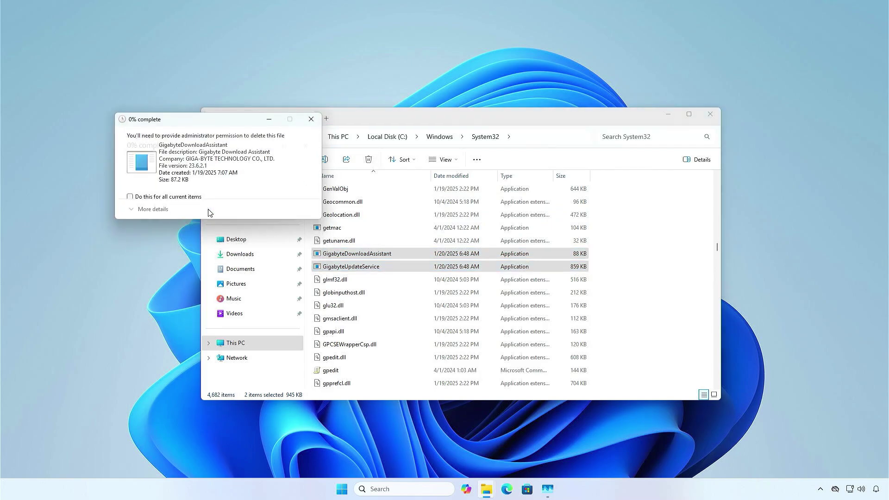
pyautogui.click(209, 212)
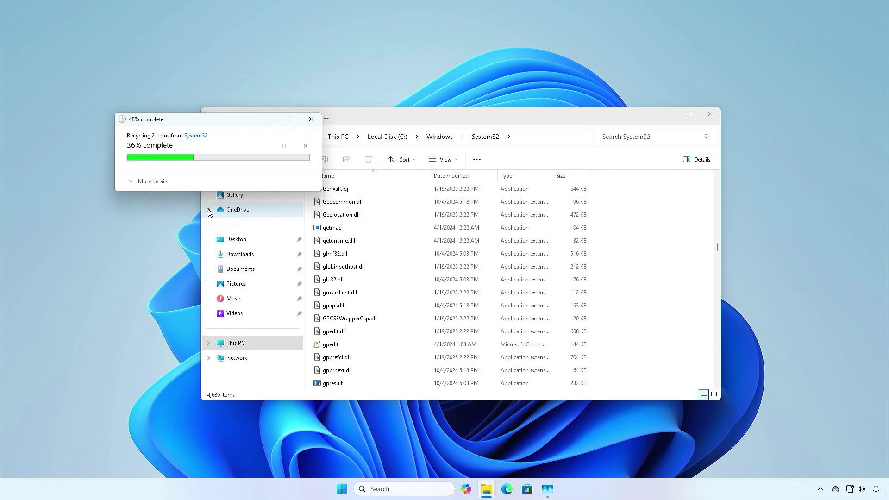